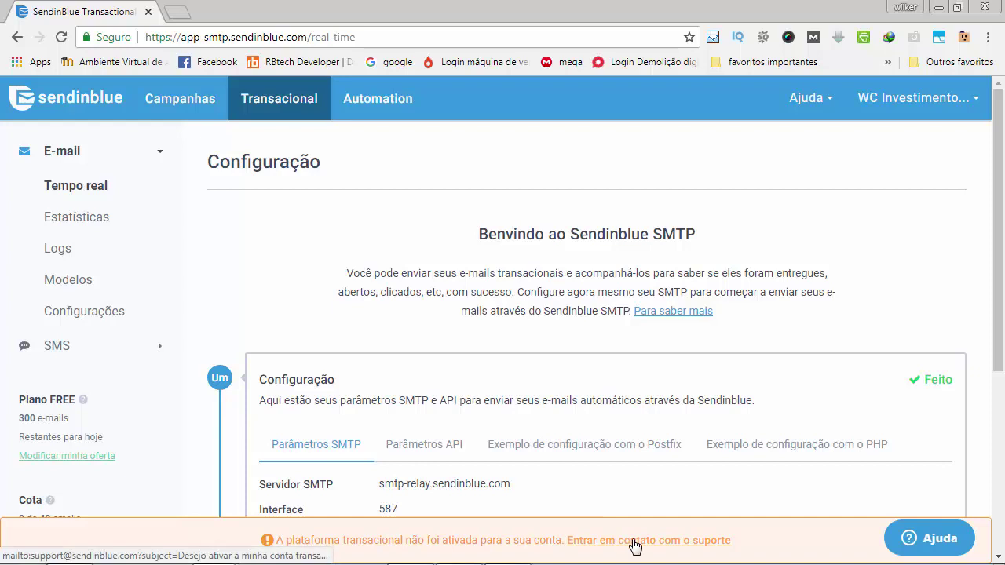
click(915, 542)
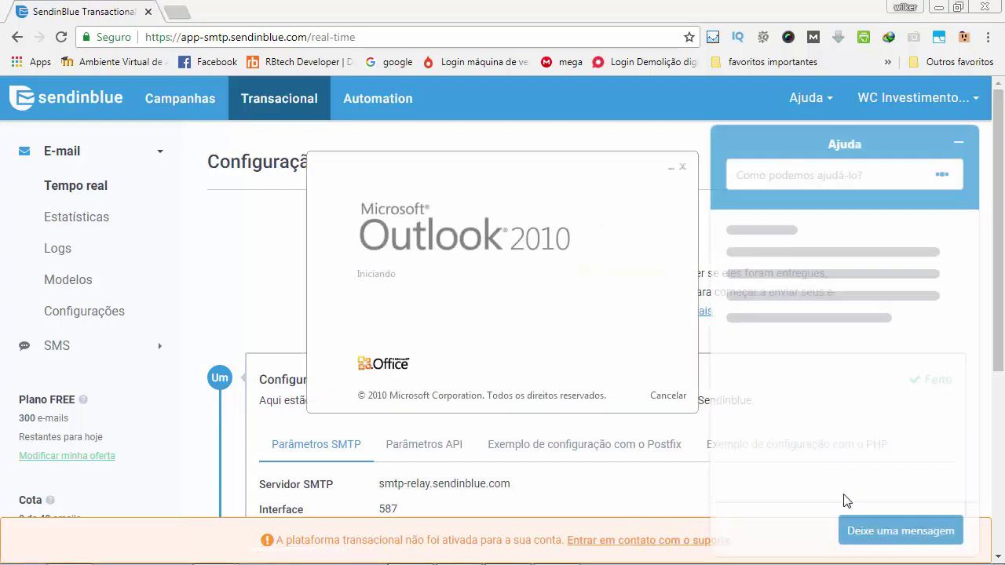
click(682, 169)
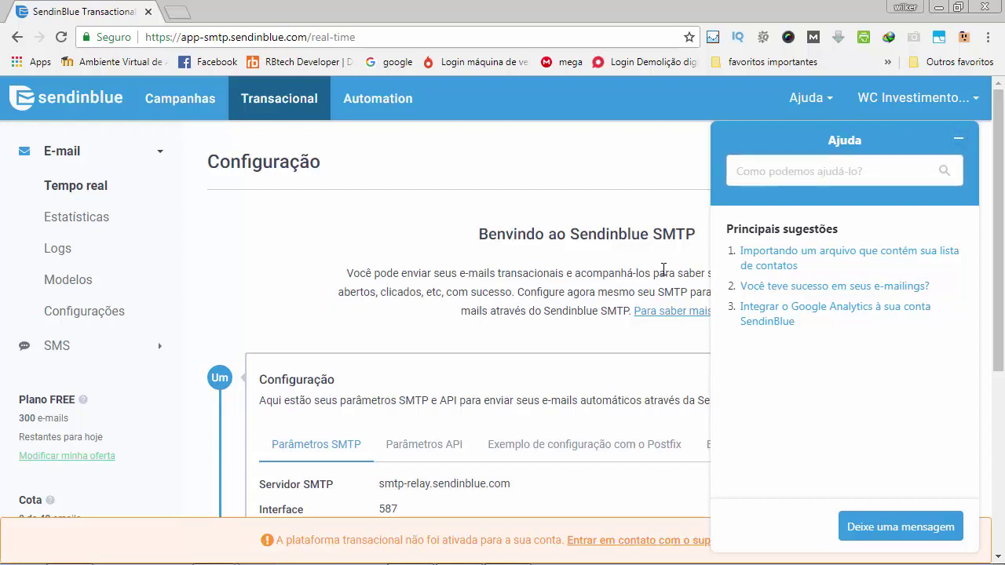
click(958, 139)
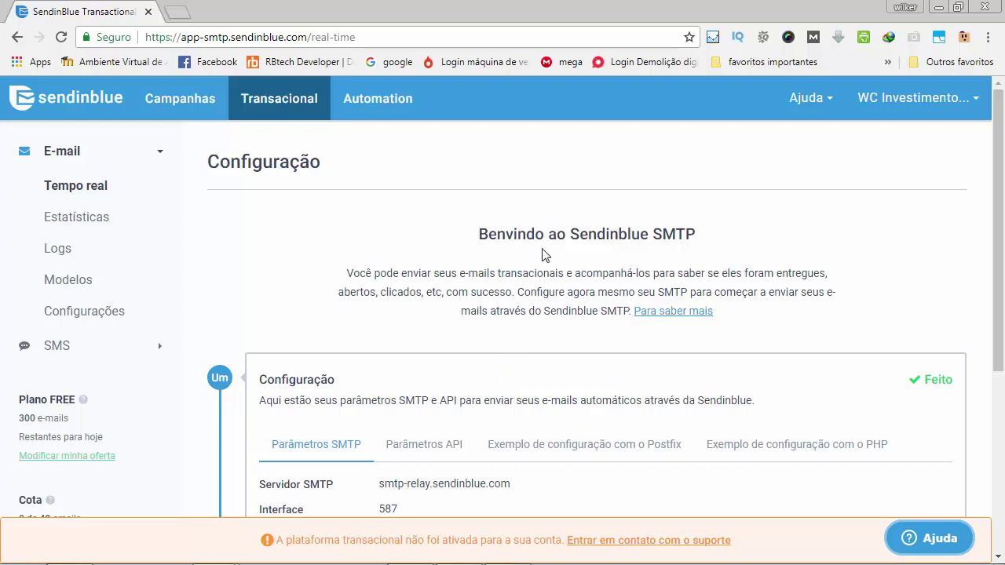
Step: Open the SMTP help article, follow its related article on activating the SendinBlue SMTP account, and read the activation instructions
scroll(717, 296, down, 1)
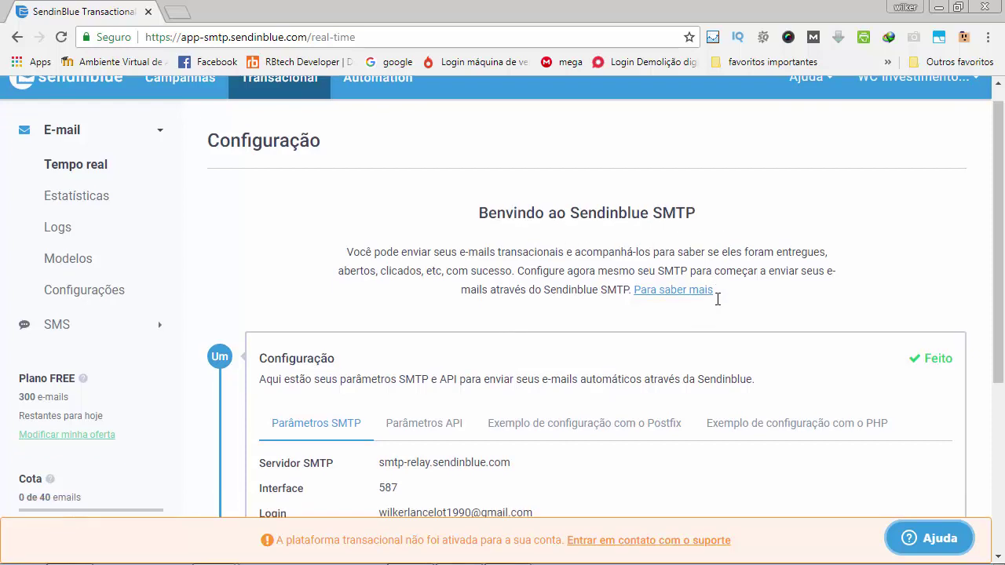
click(674, 233)
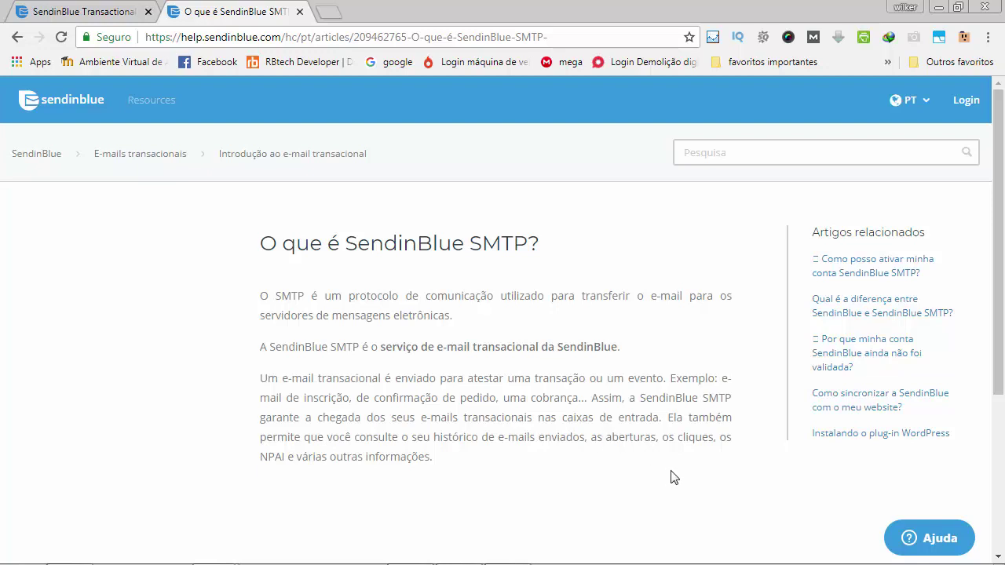
click(854, 316)
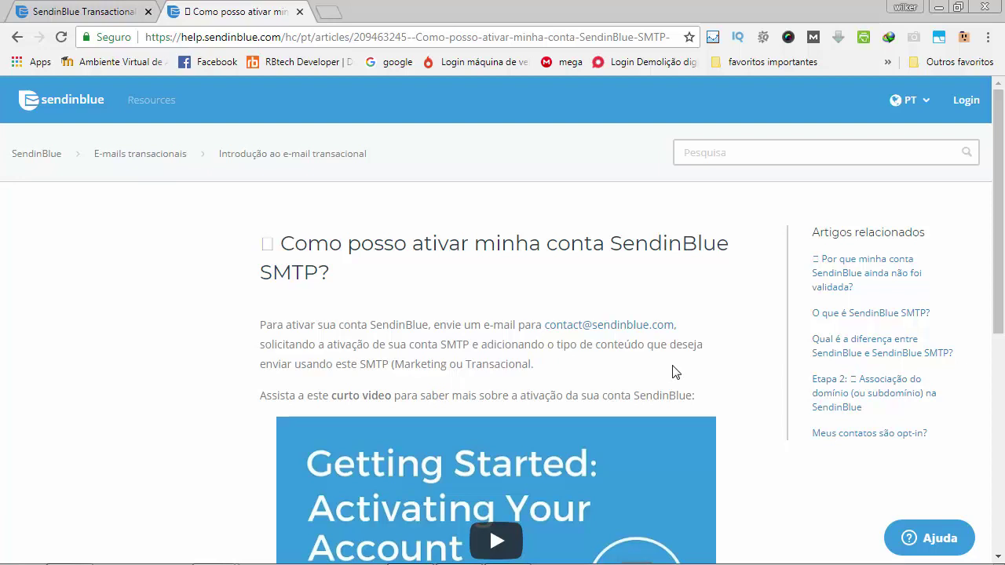
scroll(669, 368, down, 2)
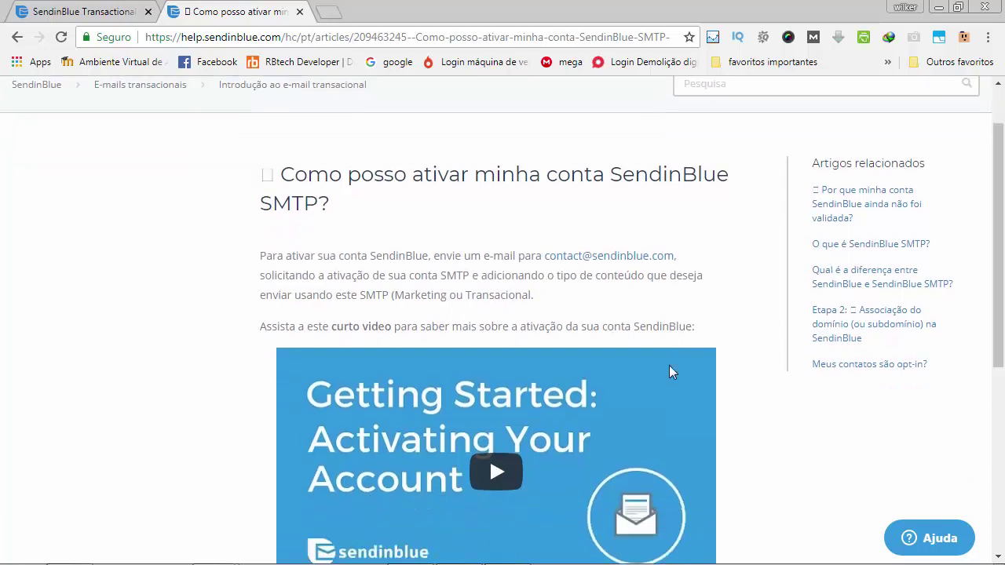
scroll(518, 403, down, 1)
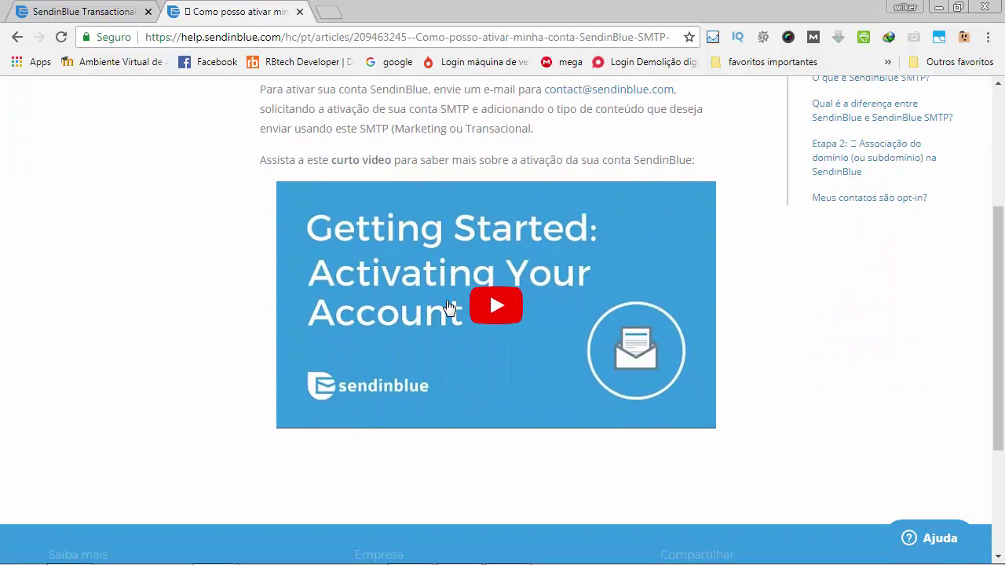
scroll(449, 307, up, 2)
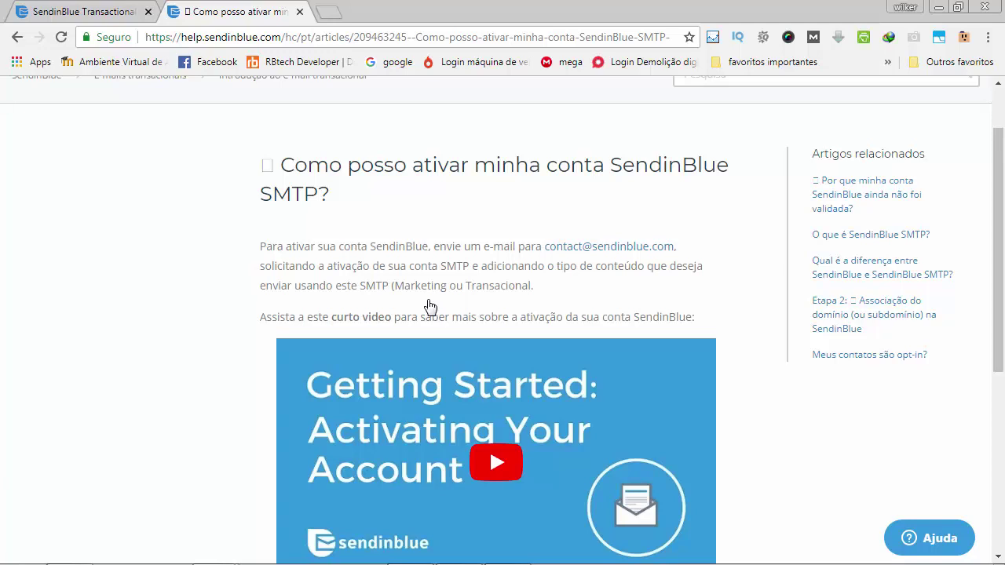
scroll(430, 305, up, 1)
Step: Return to the Sendinblue transactional page and review the SMTP parameters in the Configuração section
click(90, 11)
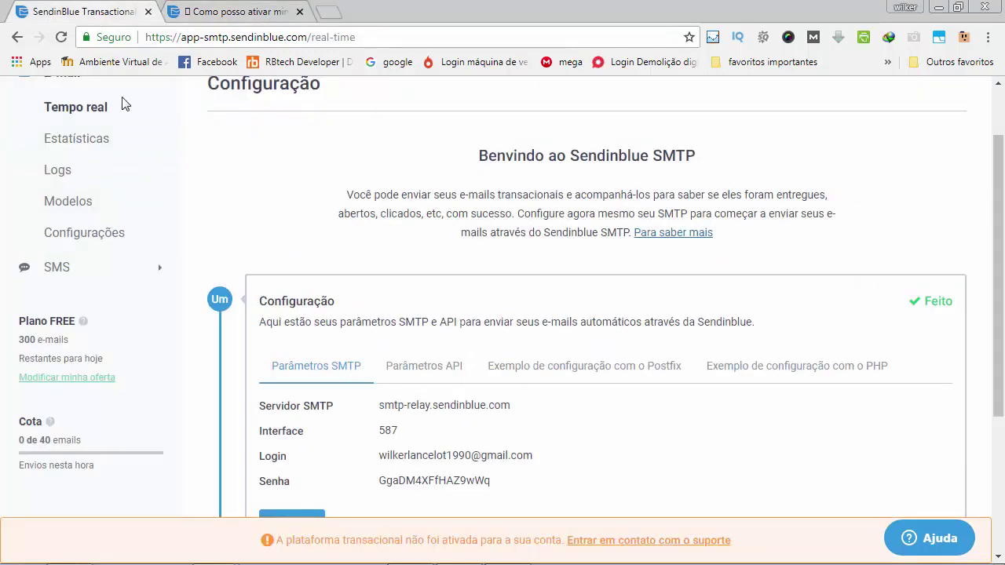
scroll(372, 261, down, 1)
scroll(373, 261, down, 1)
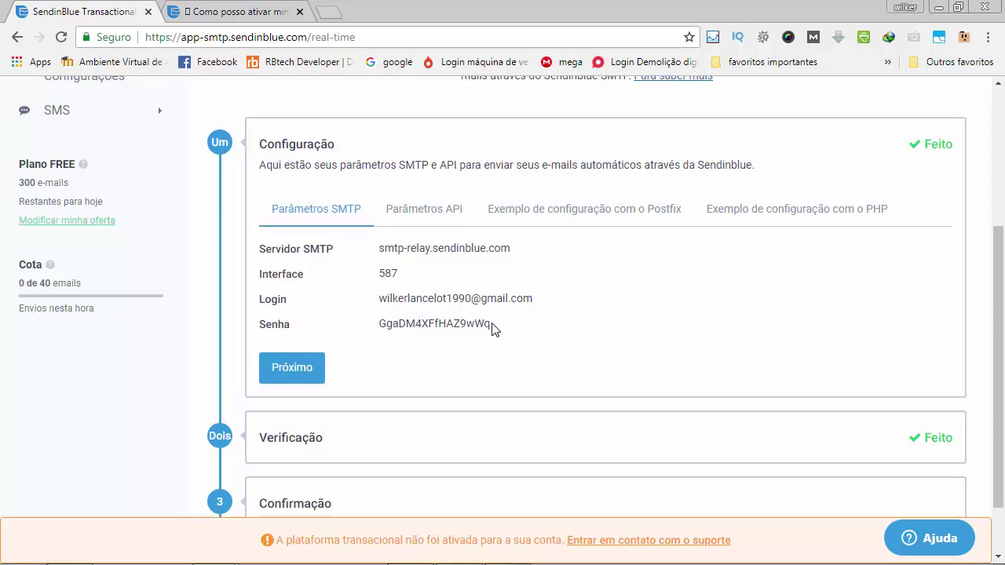
scroll(493, 330, down, 1)
scroll(492, 330, up, 1)
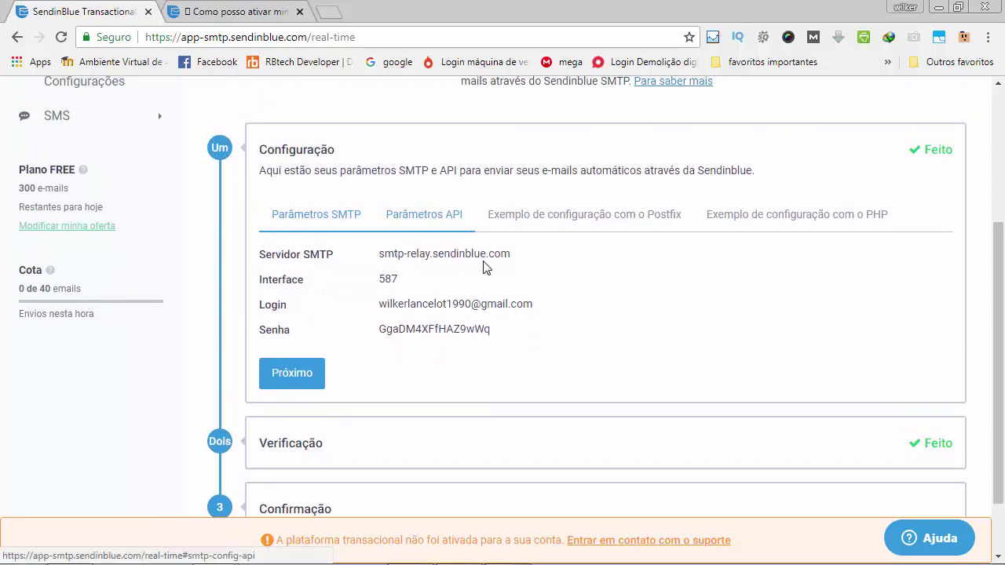
Step: View the API parameters and the Postfix and PHP configuration examples, ending back on the SMTP parameters
click(441, 233)
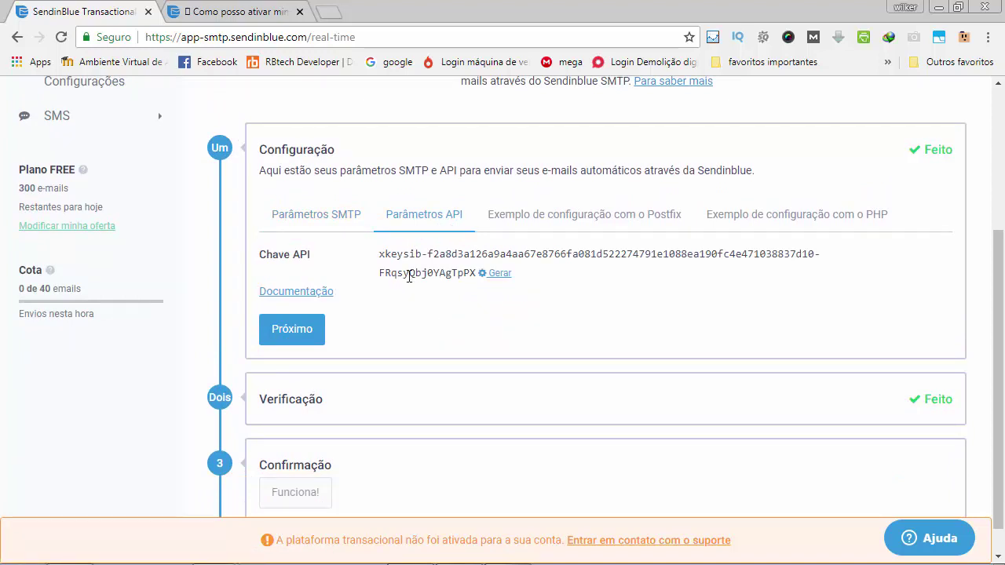
click(533, 226)
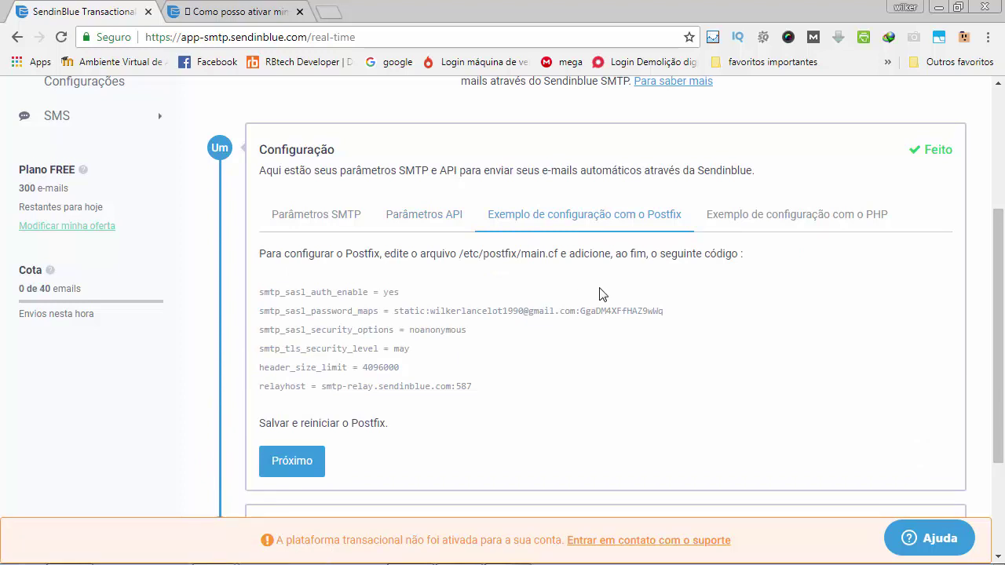
click(773, 224)
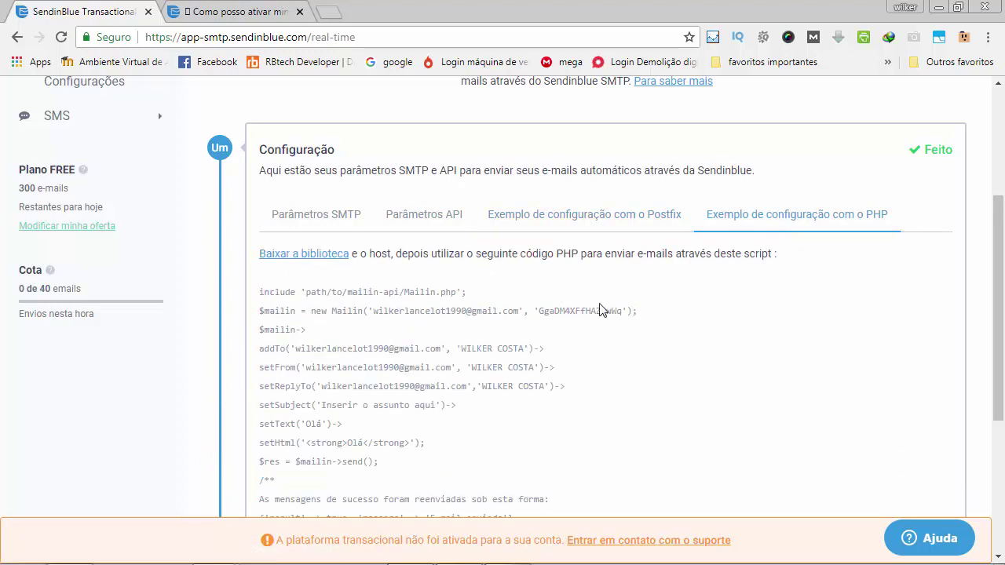
click(314, 219)
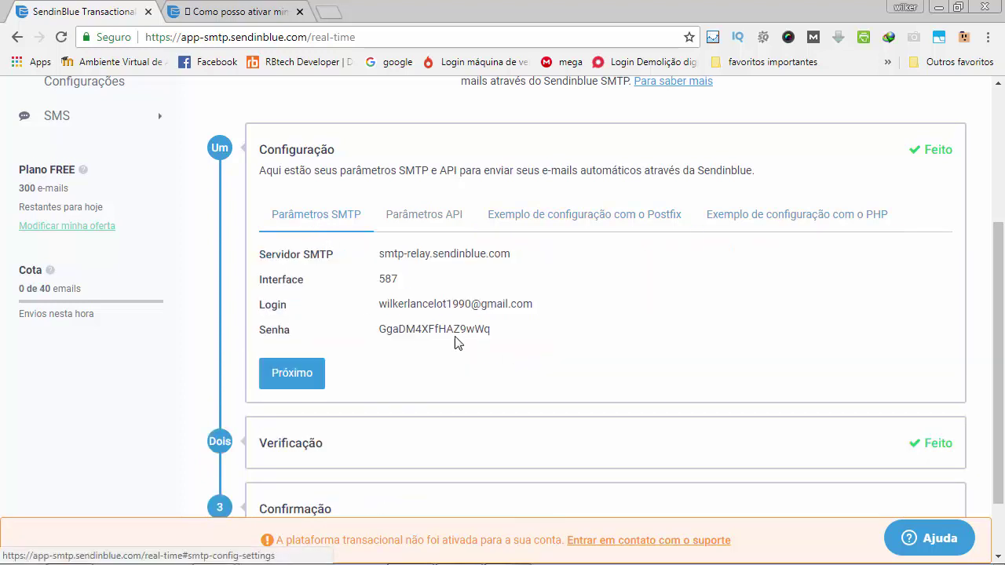
Step: Review the setup stages and advance from Configuração to the Verificação stage
scroll(464, 338, down, 1)
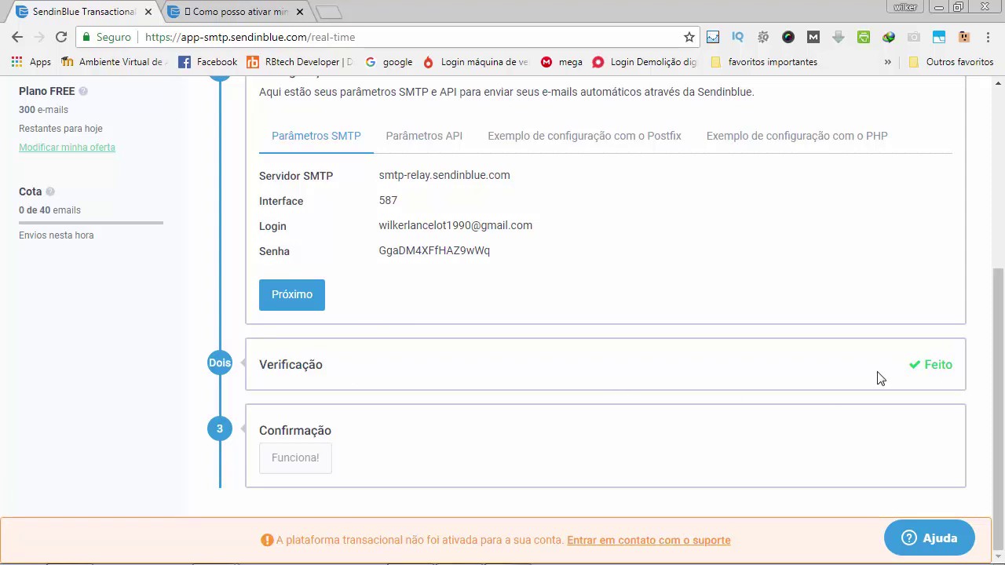
scroll(255, 371, up, 1)
scroll(254, 371, down, 1)
scroll(464, 438, up, 4)
scroll(464, 438, down, 4)
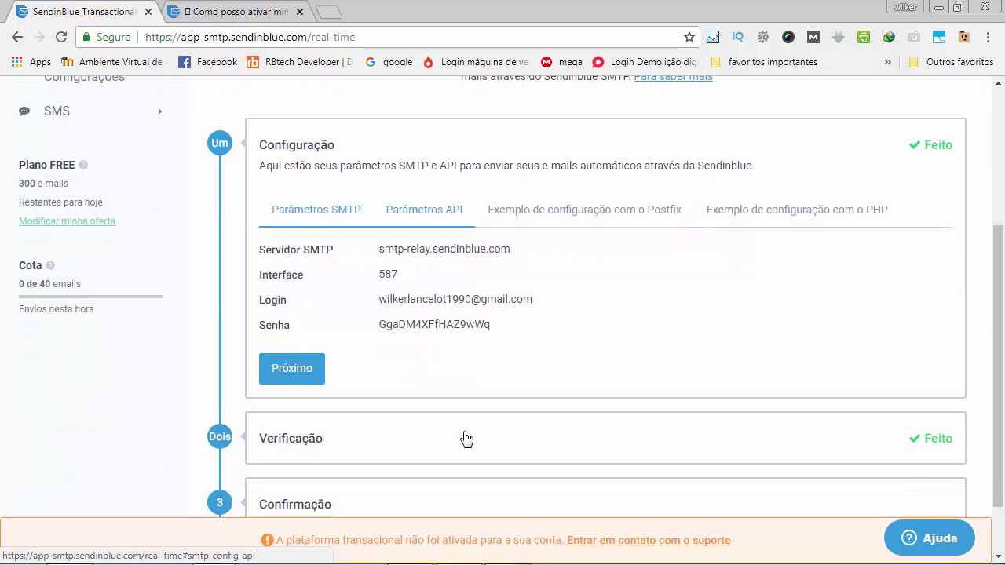
click(292, 295)
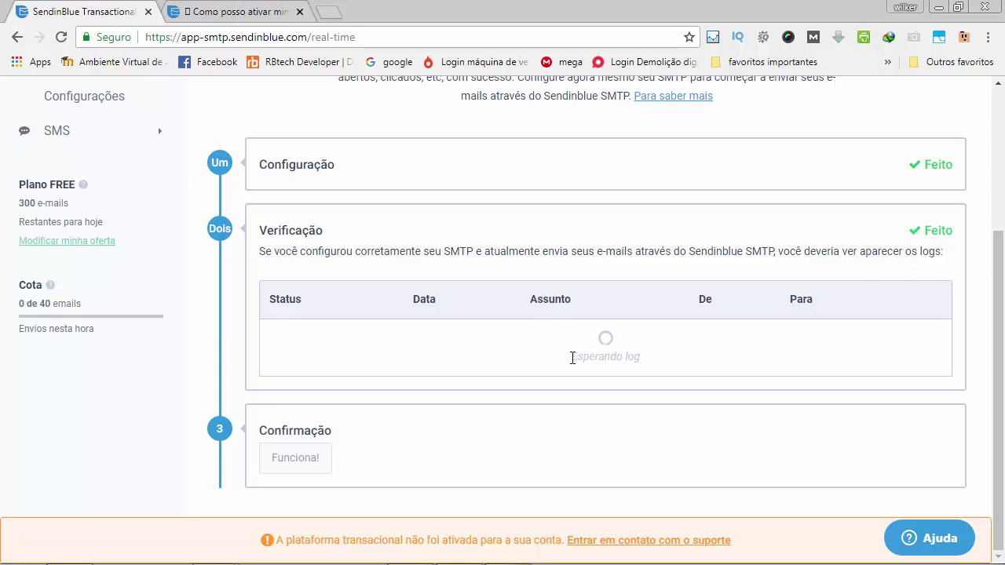
Step: Examine the Verificação log table and the Confirmação stage, and reopen the Configuração section with the SMTP parameters
scroll(482, 355, up, 2)
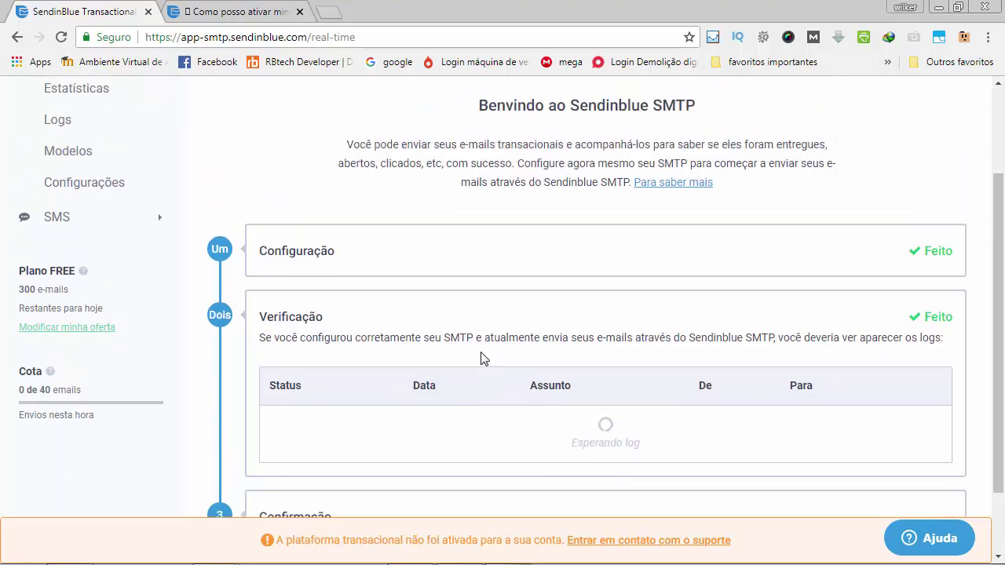
scroll(482, 354, down, 1)
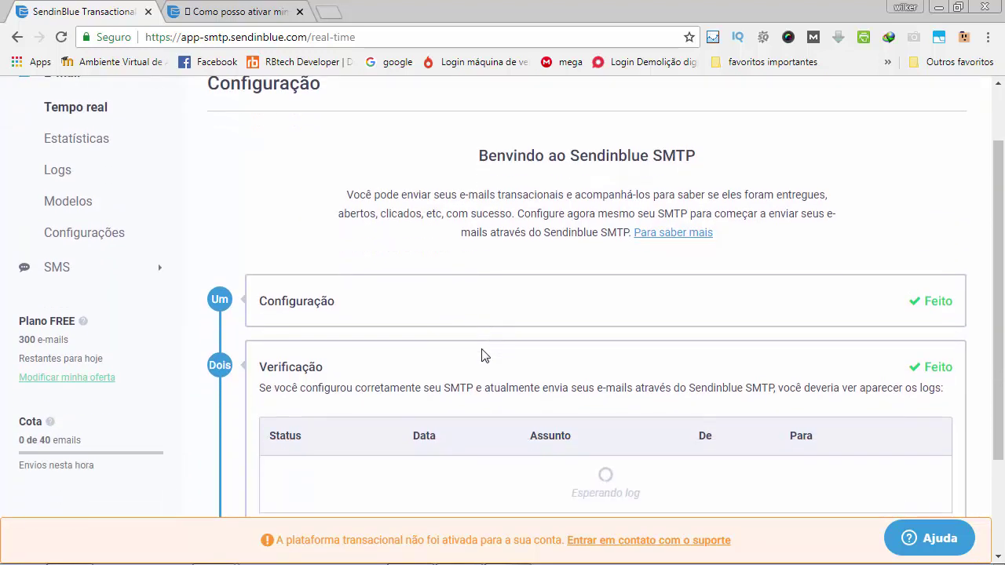
scroll(483, 354, down, 1)
scroll(539, 336, up, 1)
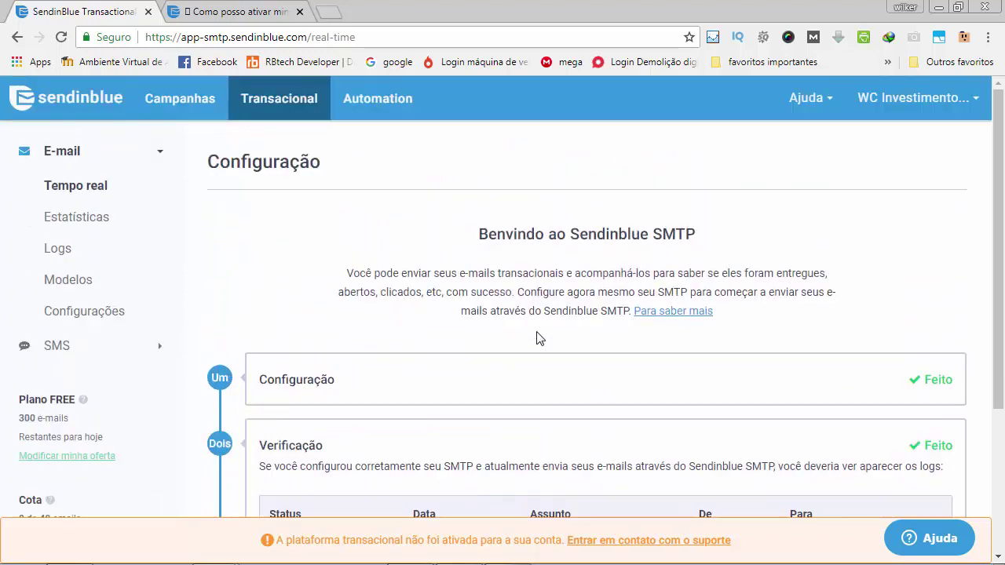
scroll(539, 337, down, 1)
scroll(538, 338, down, 1)
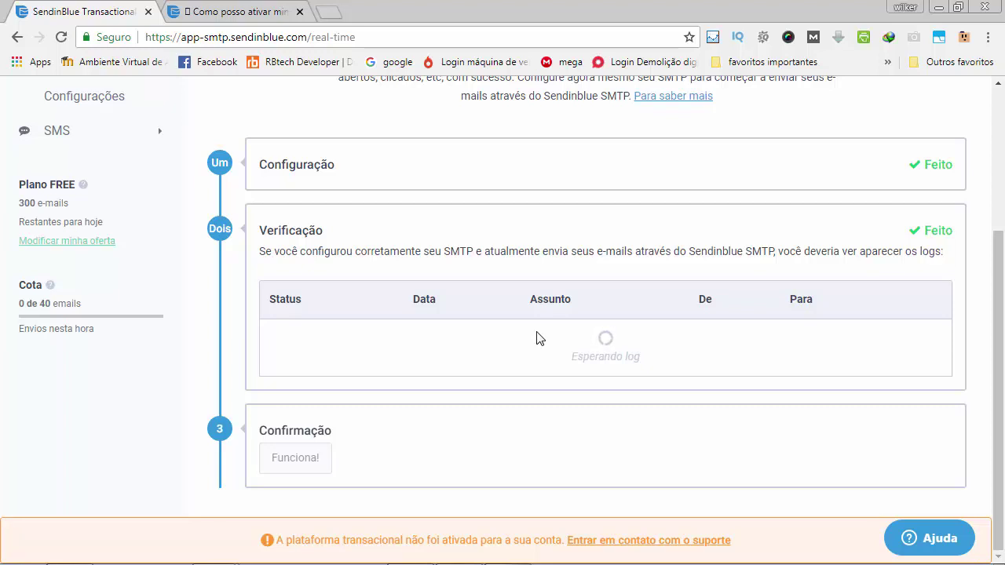
scroll(539, 338, up, 2)
click(444, 325)
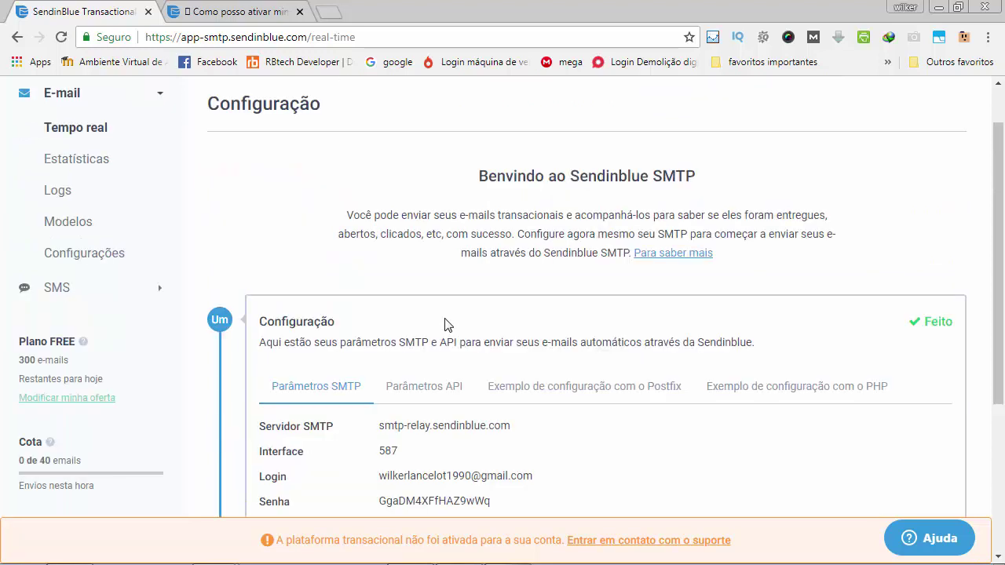